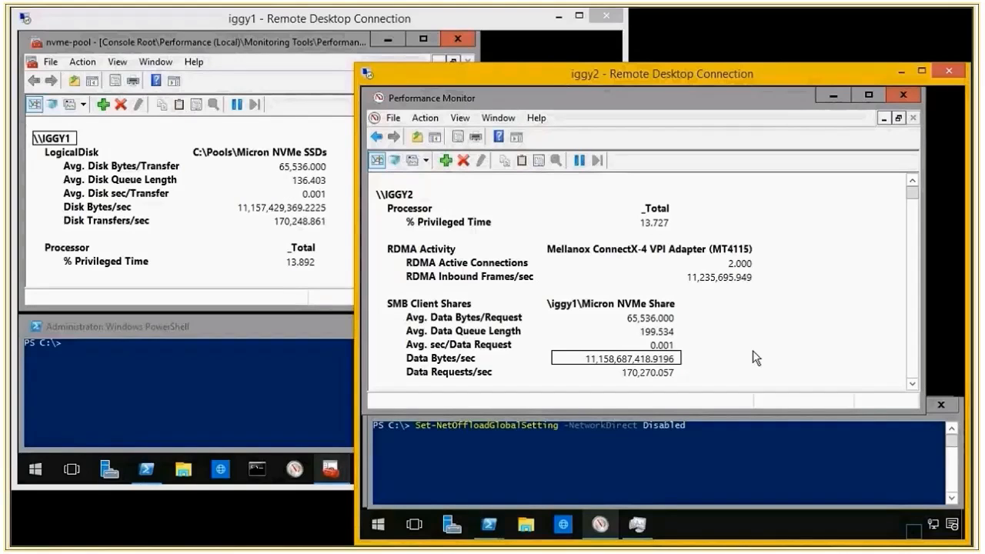
Step: Highlight the Avg. sec/Data Request latency and % Privileged Time readings, then focus the PowerShell console
click(663, 345)
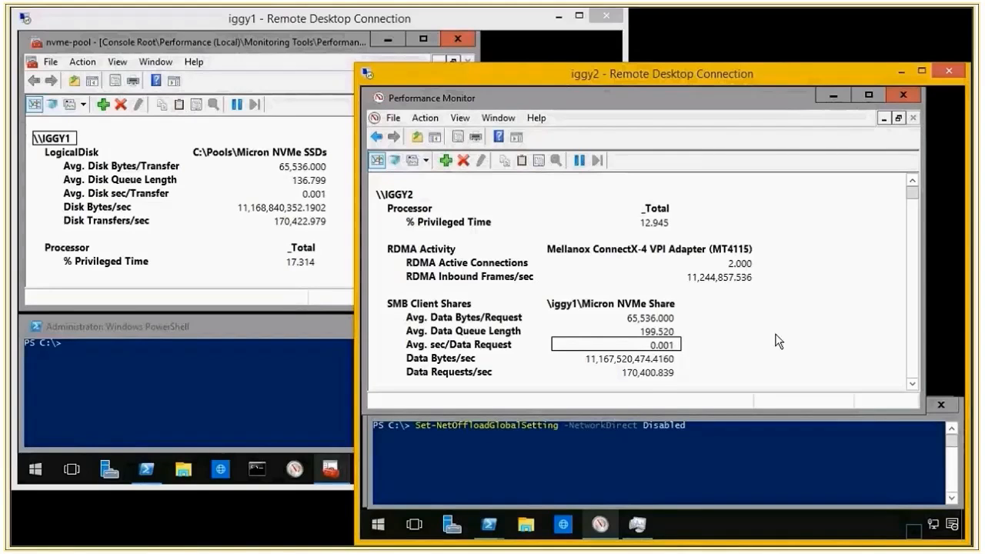
click(768, 225)
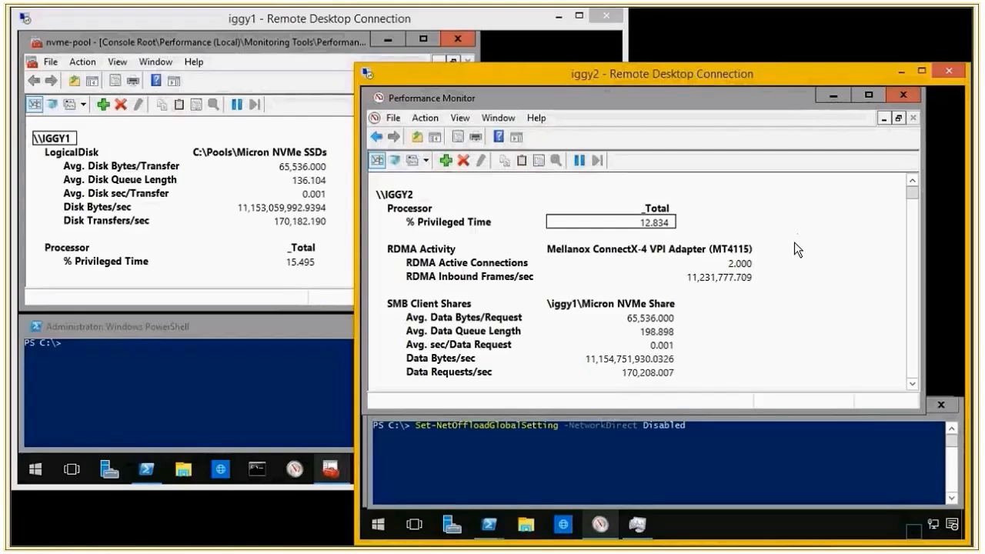
click(931, 417)
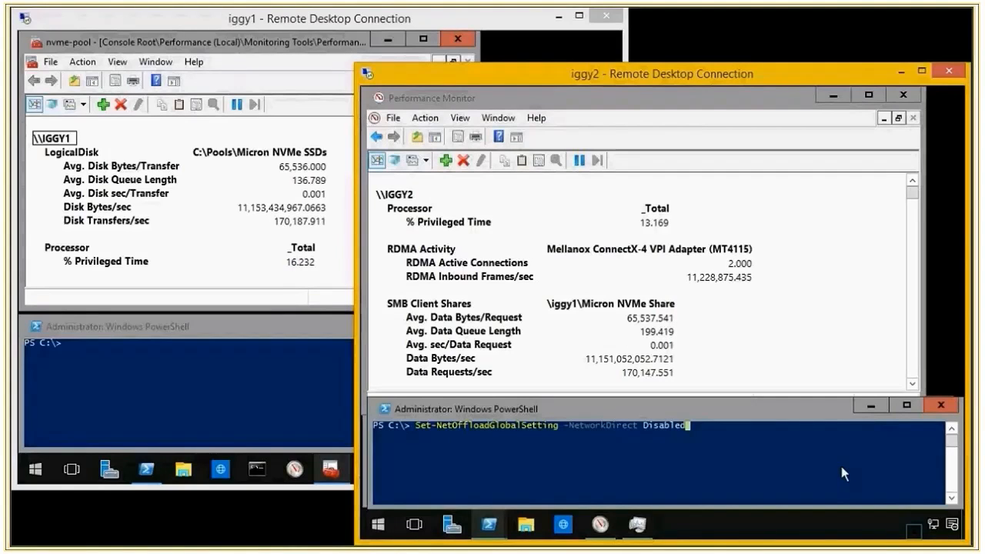
Step: Run Set-NetOffloadGlobalSetting -NetworkDirect Disabled to drop RDMA connections to zero
key(Return)
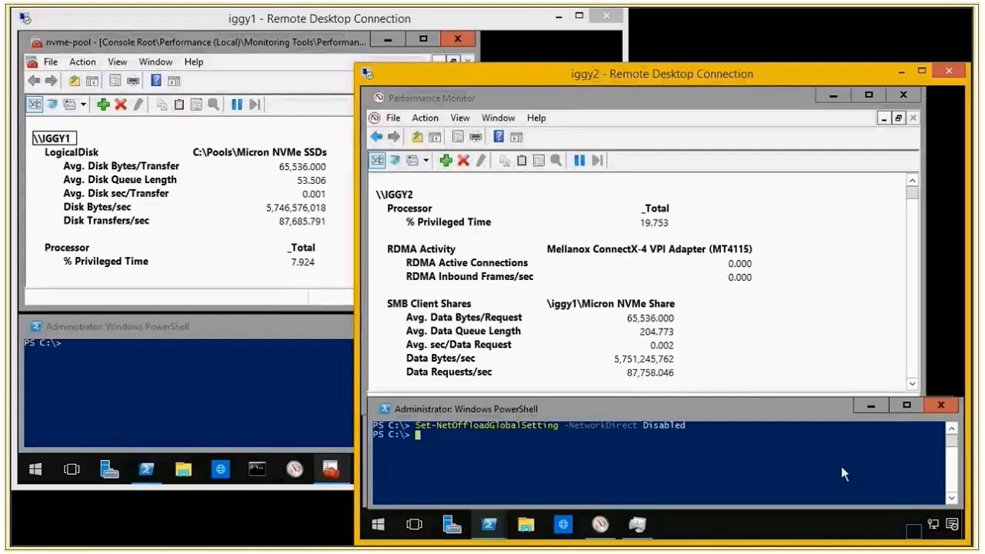
click(665, 362)
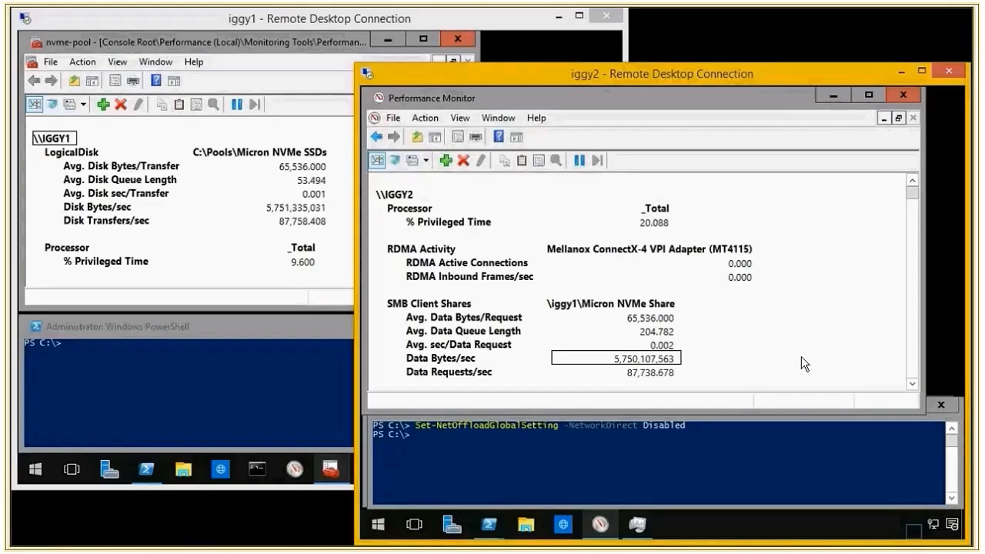
click(680, 345)
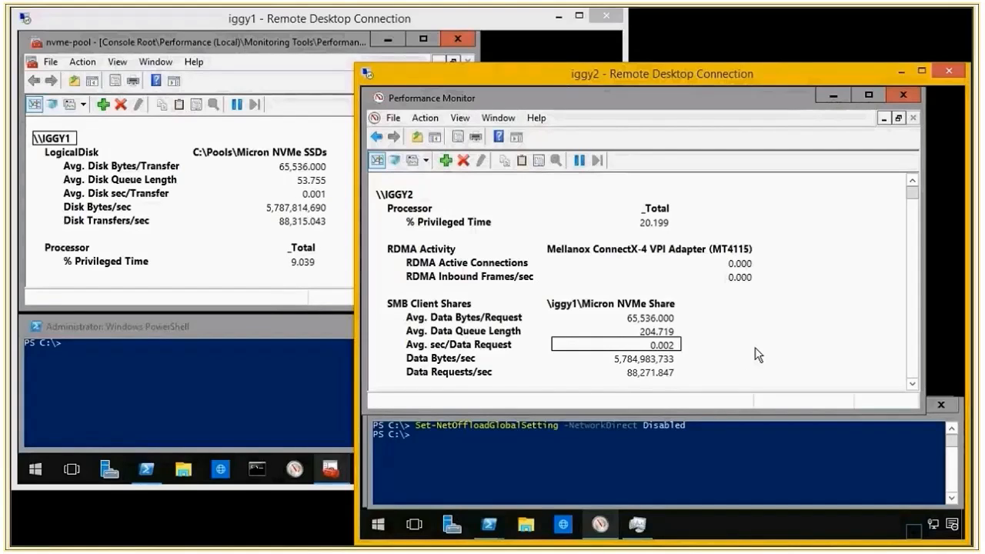
click(668, 228)
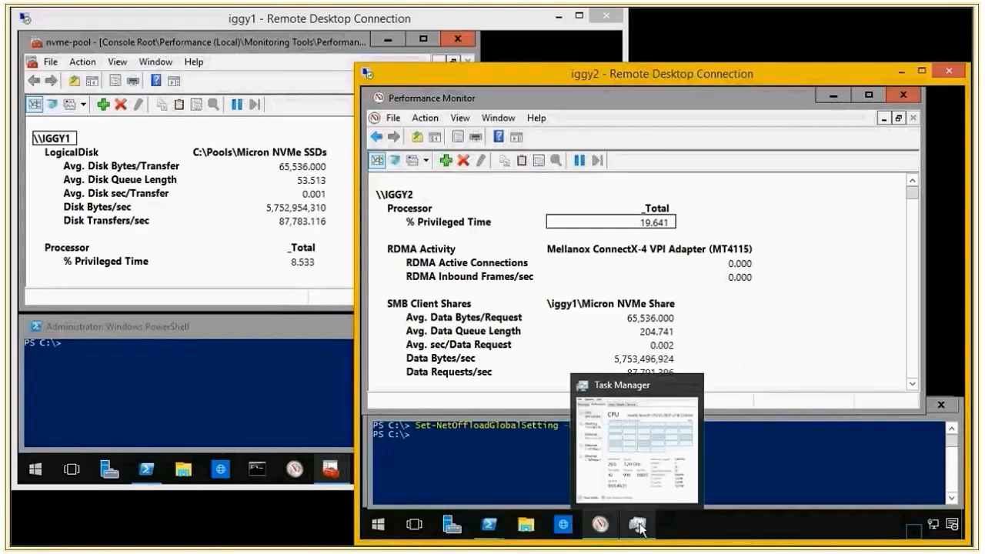
mouse_move(637, 525)
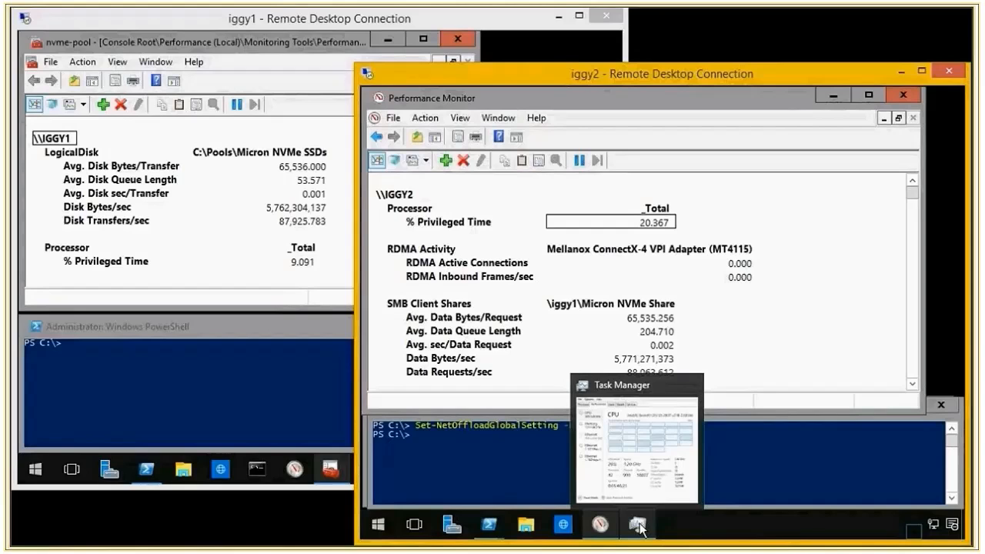
click(640, 526)
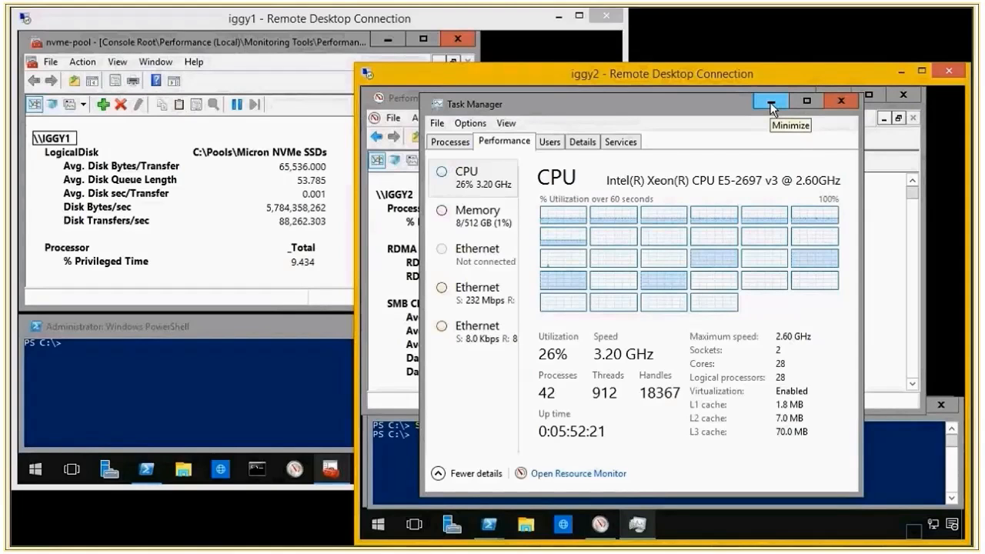
Step: Hide Task Manager, recall Set-NetOffloadGlobalSetting -NetworkDirect Enabled from history and run it
click(771, 102)
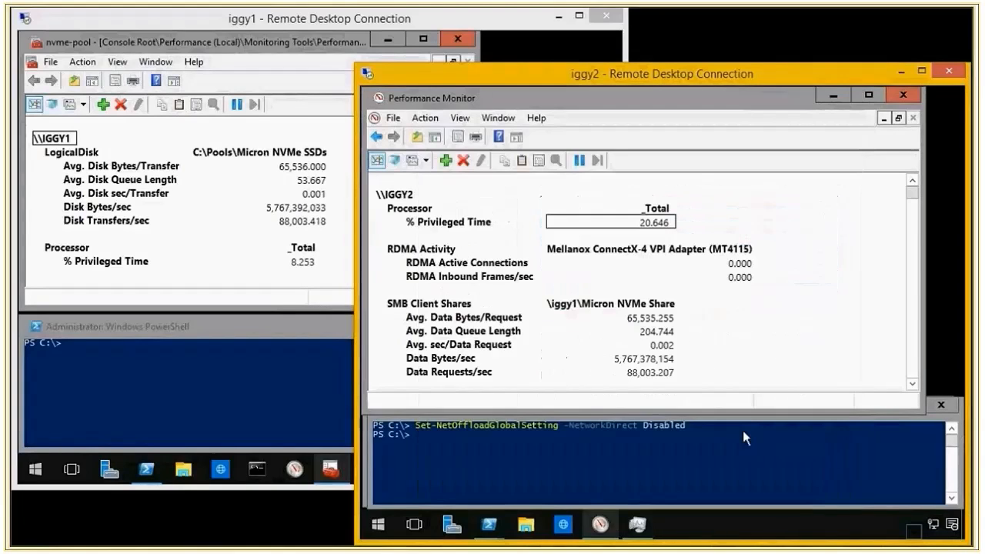
click(742, 430)
key(Up)
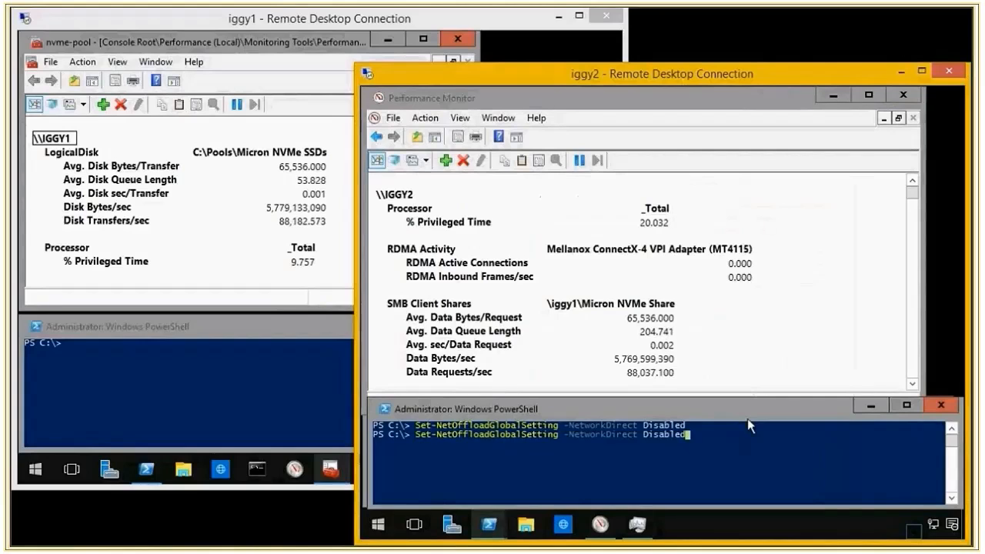
key(Up)
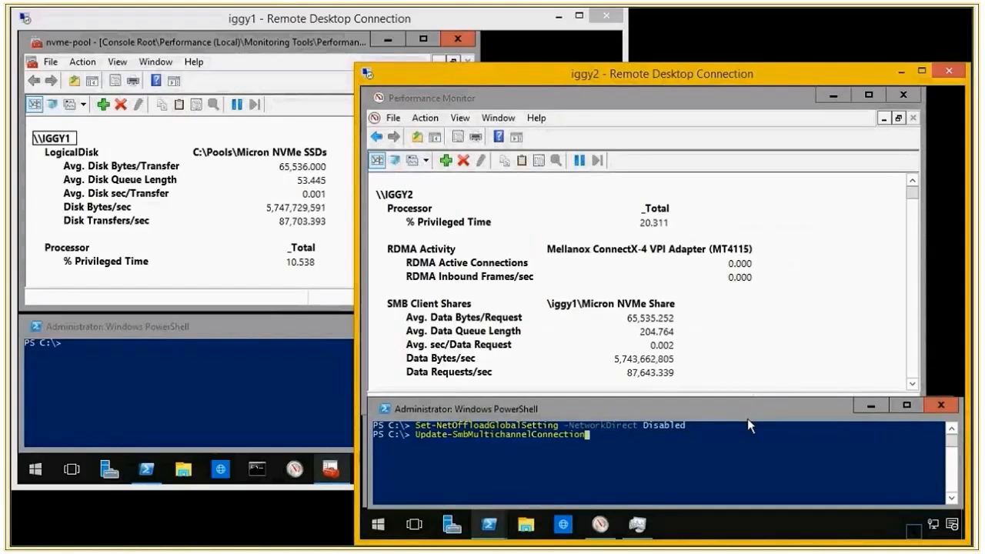
key(Up)
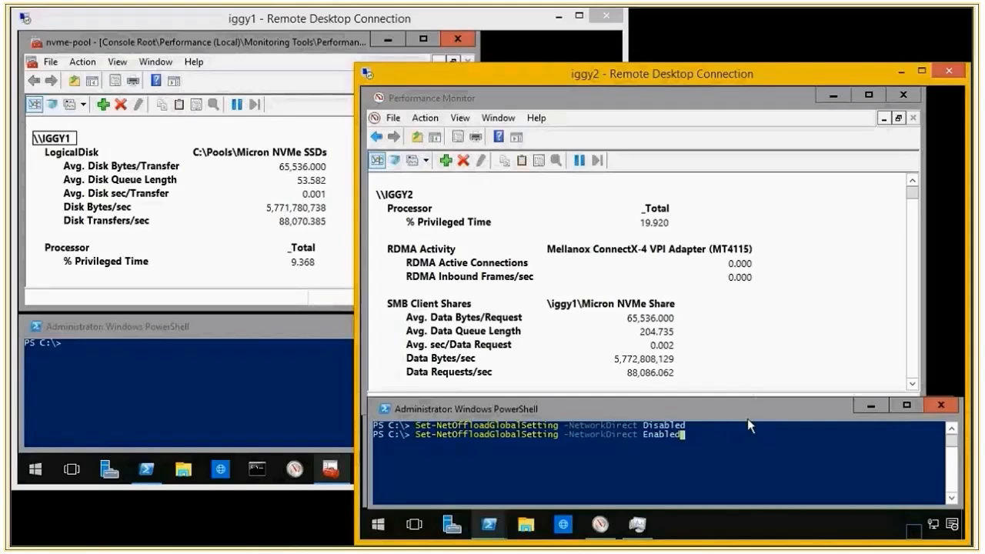
key(Return)
text(Update-SmbMultichannelConnection)
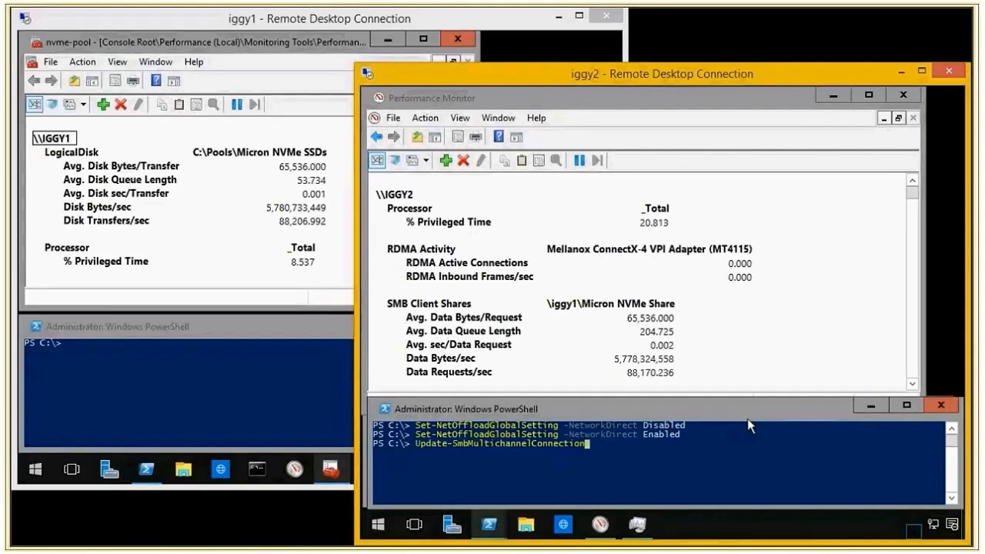